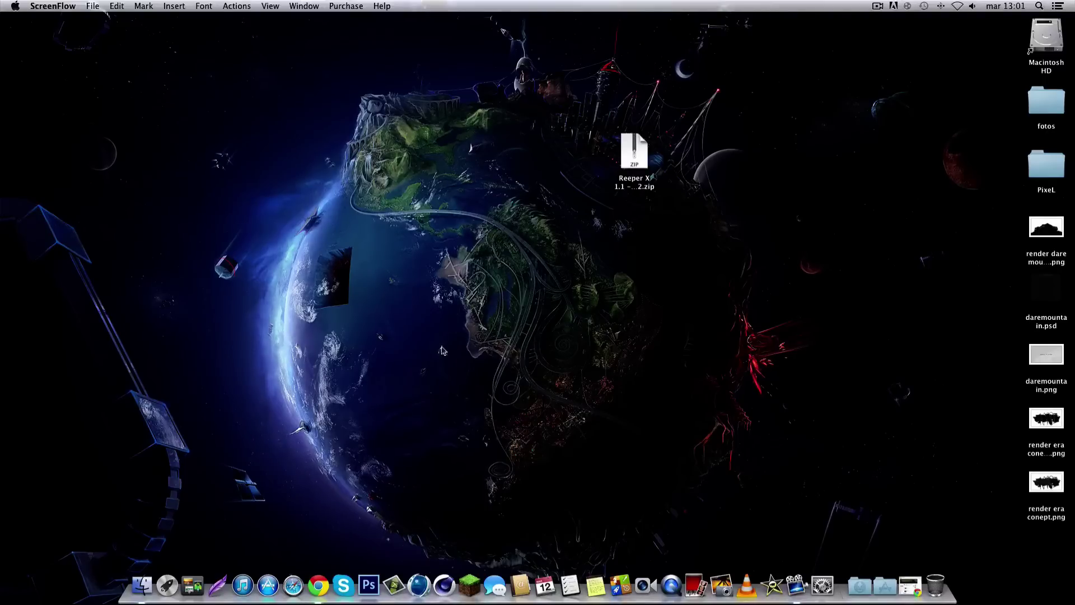
- Show the desktop and position the Reeper X zip archive on it
left_click_drag(416, 240, 598, 400)
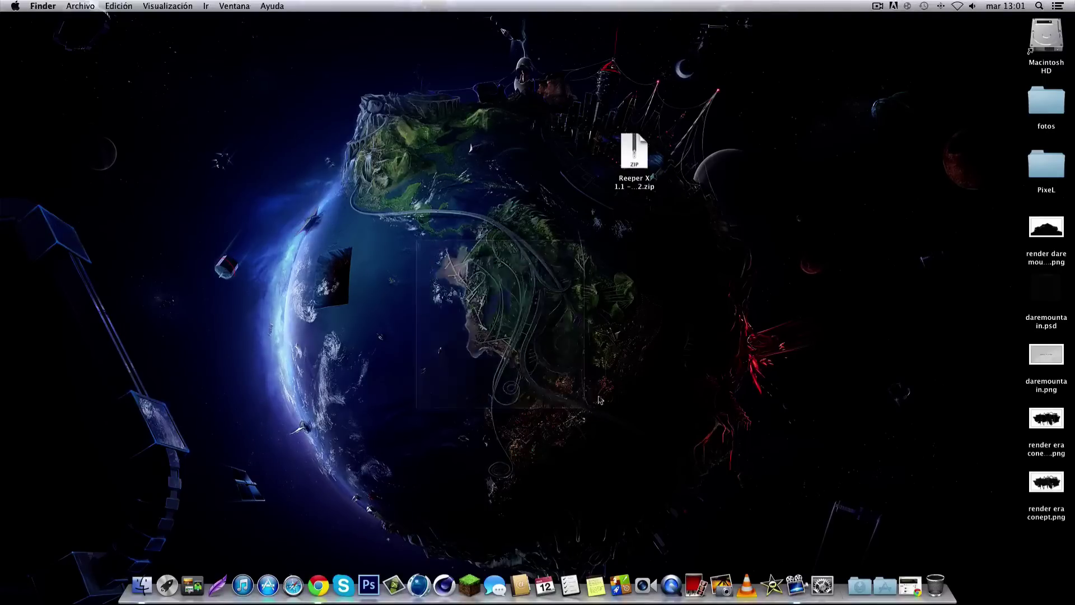
left_click_drag(626, 182, 762, 189)
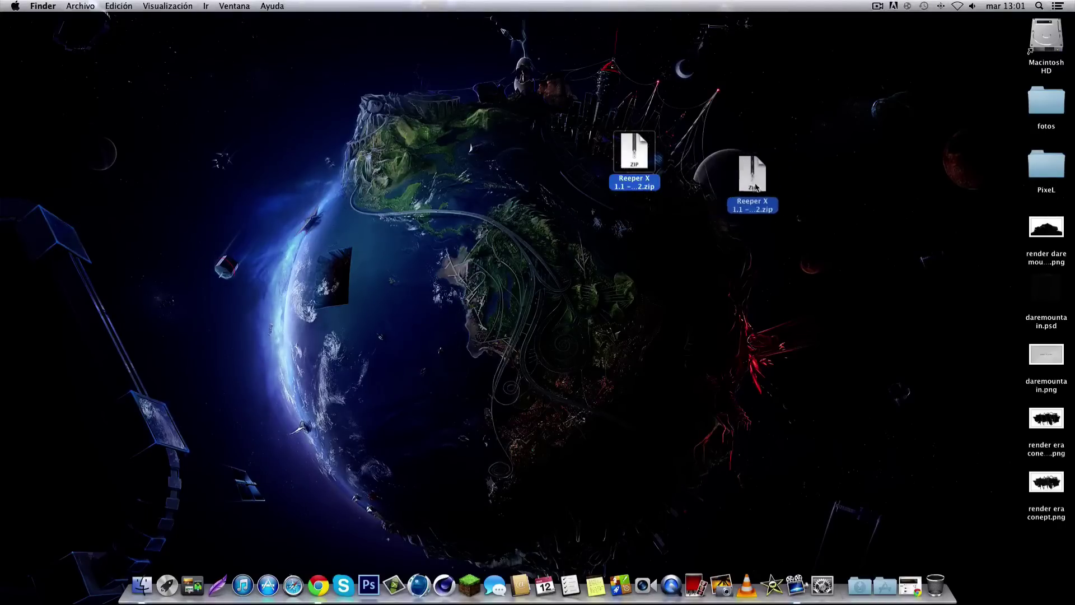
left_click_drag(762, 189, 636, 164)
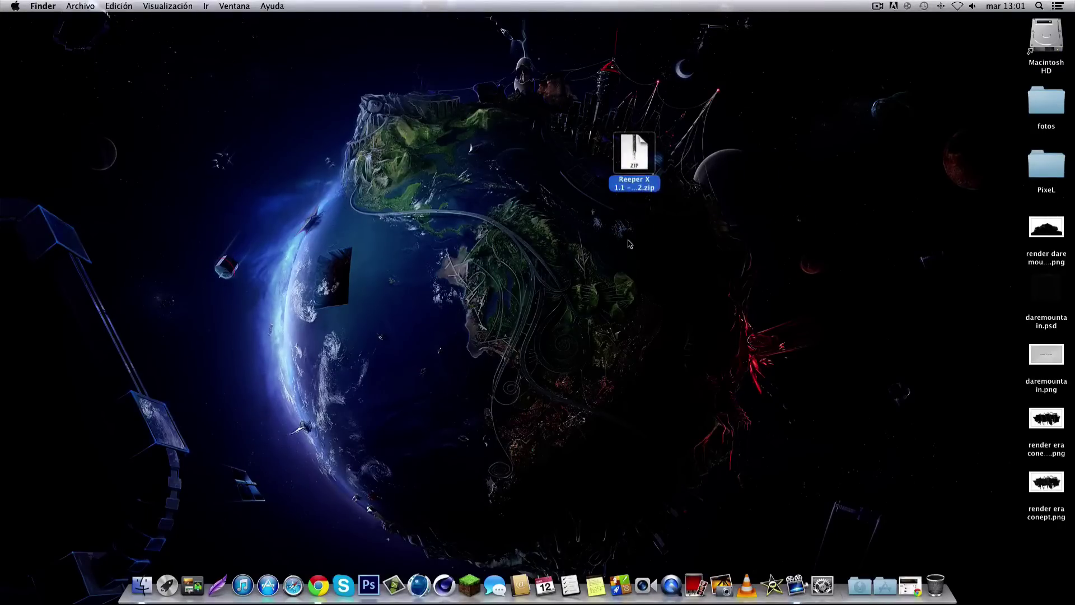
left_click(629, 244)
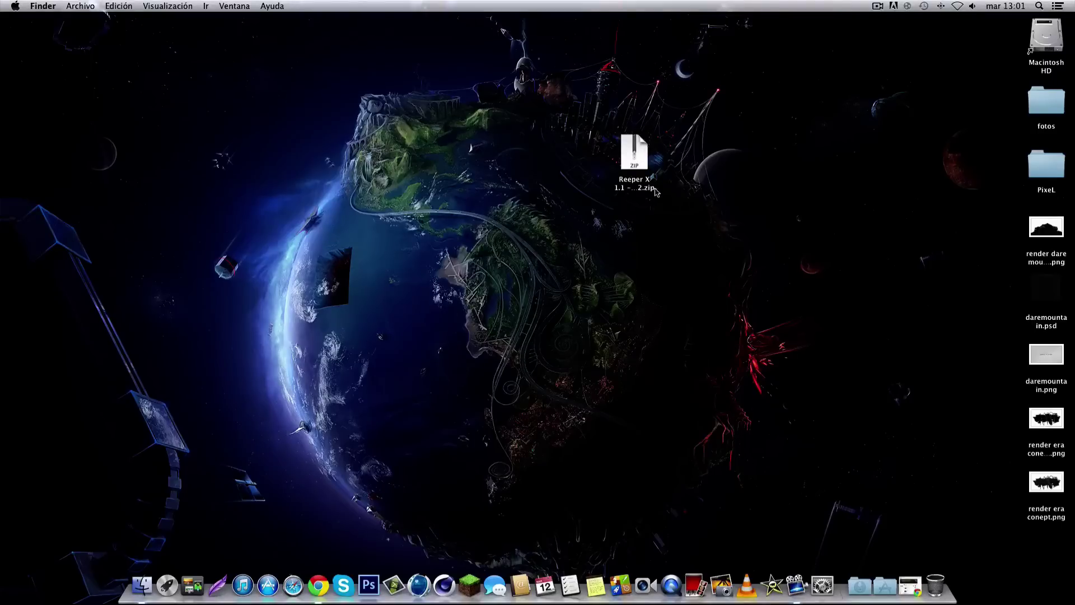
mouse_move(636, 149)
left_mouse_down()
mouse_move(690, 142)
mouse_move(687, 159)
mouse_move(635, 150)
left_mouse_up()
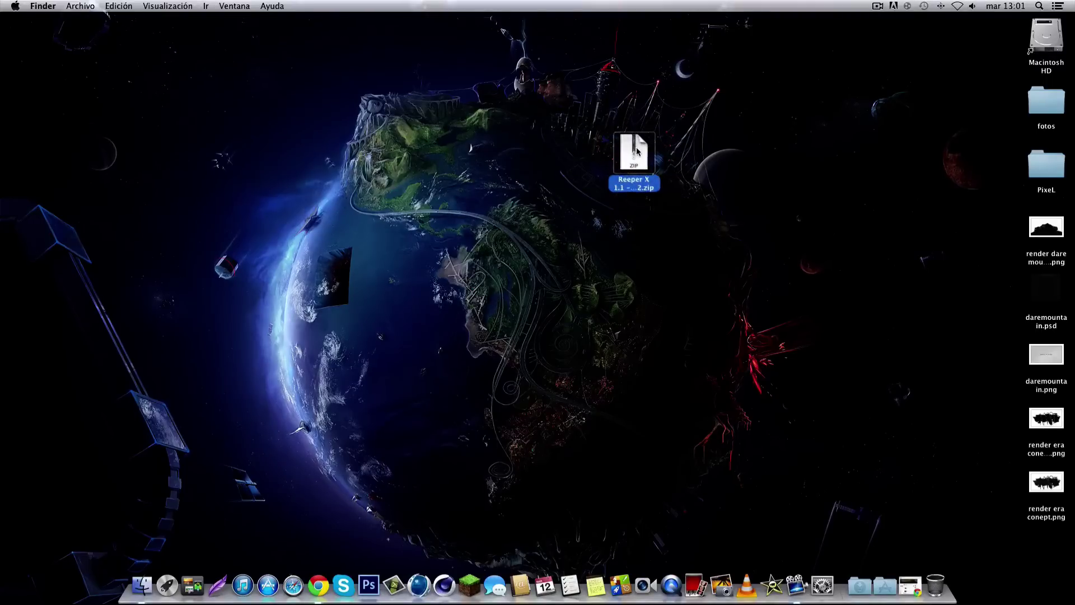
left_click(527, 165)
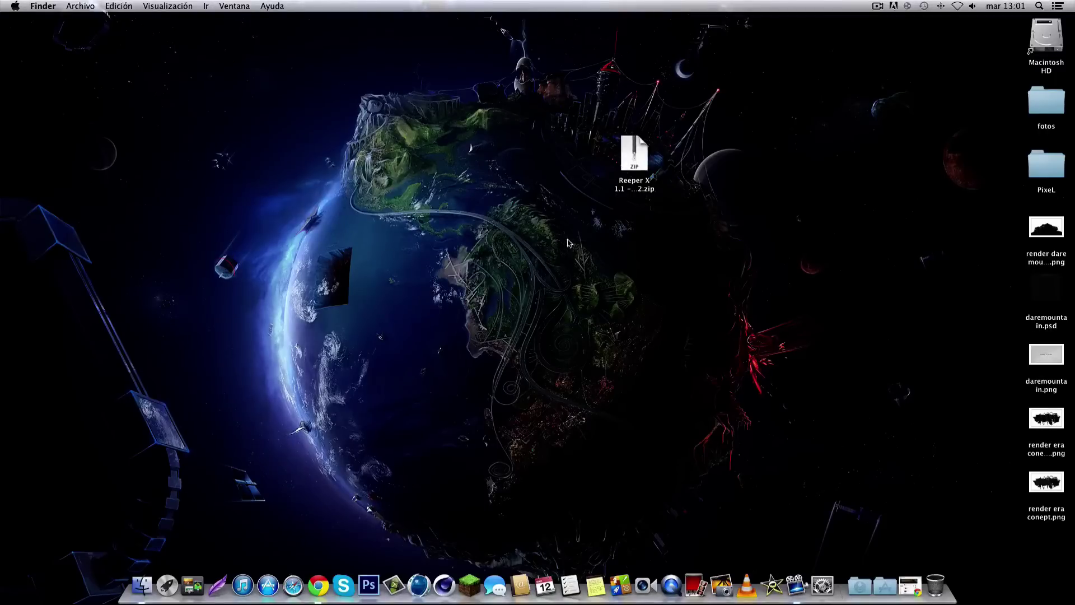
left_click_drag(626, 160, 670, 158)
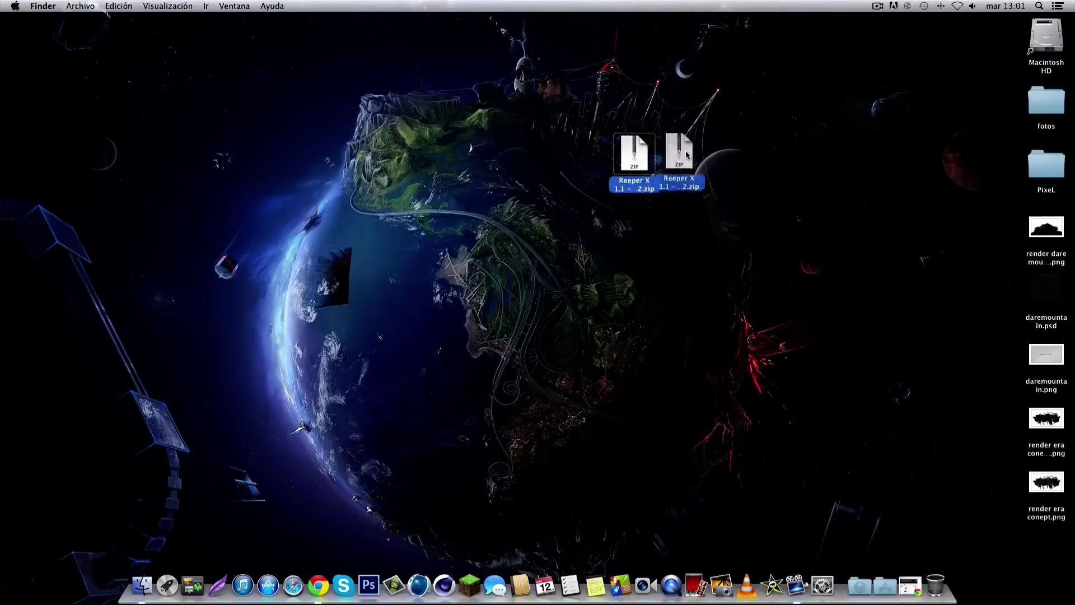
- Extract the zip, trash it, then review and close the Reeper X 1.1 - R12 folder
double_click(678, 162)
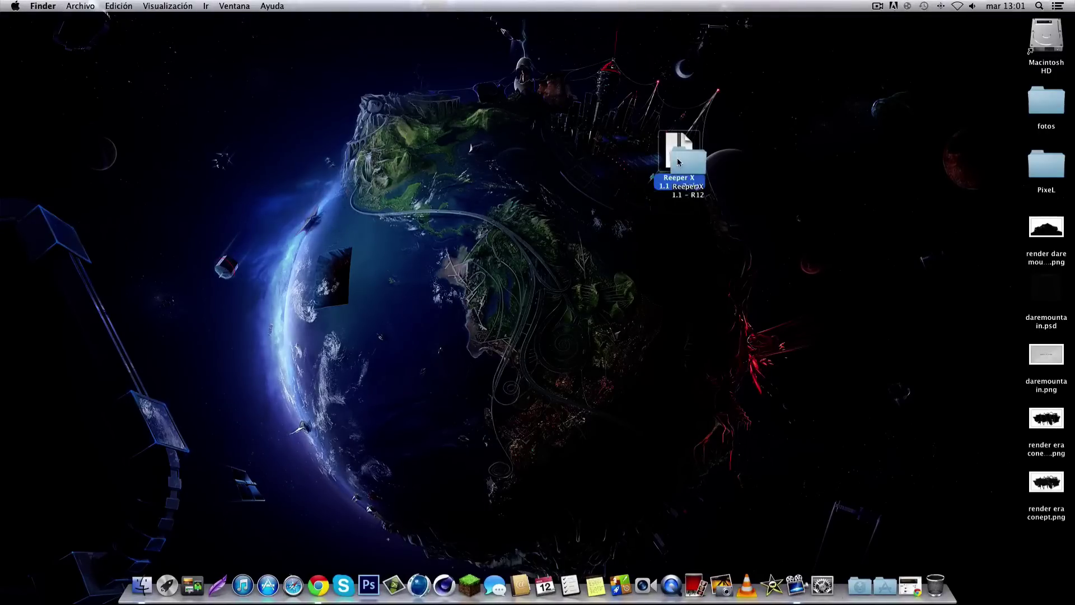
left_click_drag(693, 161, 936, 576)
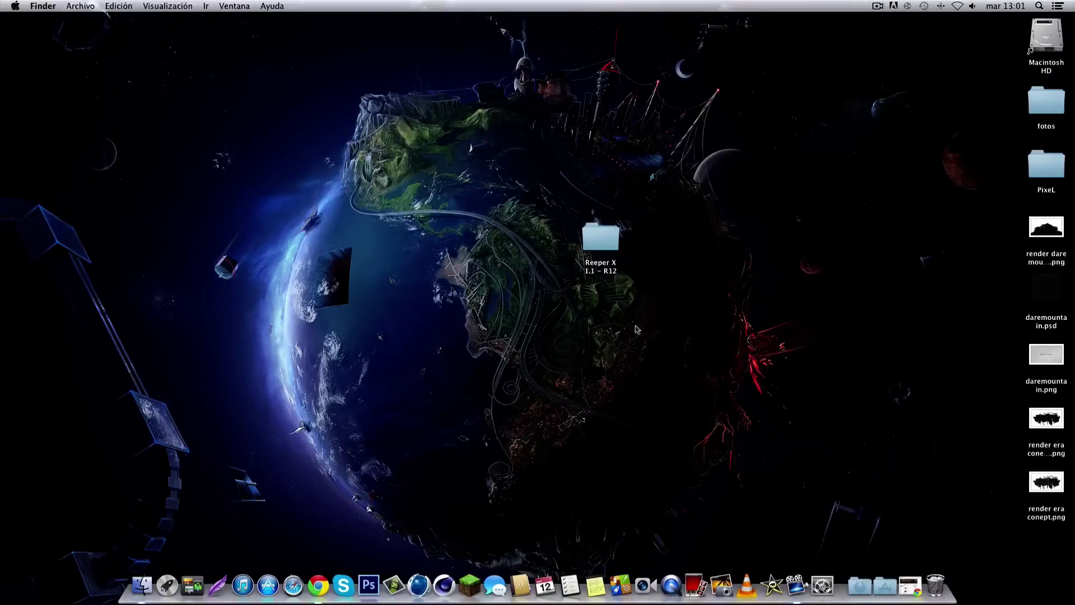
left_click_drag(611, 247, 587, 232)
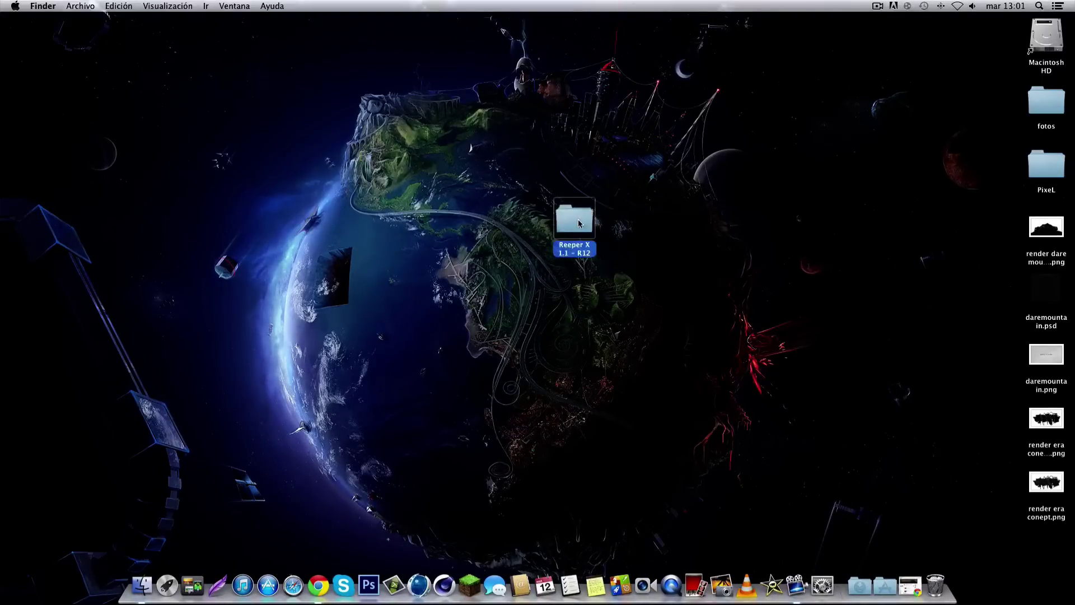
double_click(587, 232)
mouse_move(694, 388)
left_mouse_down()
mouse_move(582, 223)
mouse_move(433, 230)
left_mouse_up()
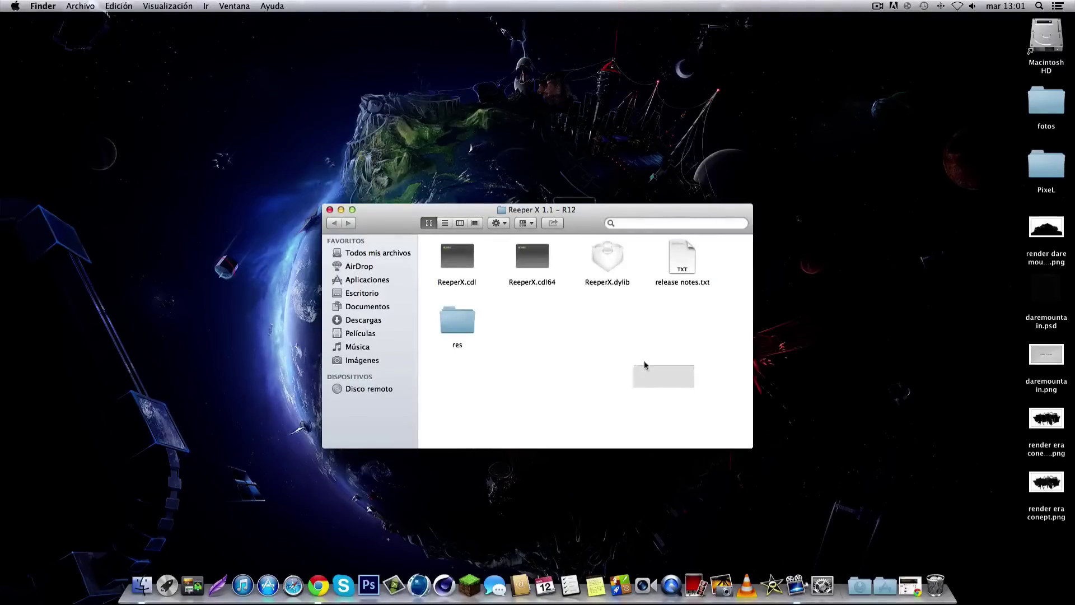
left_click(523, 360)
left_click(329, 210)
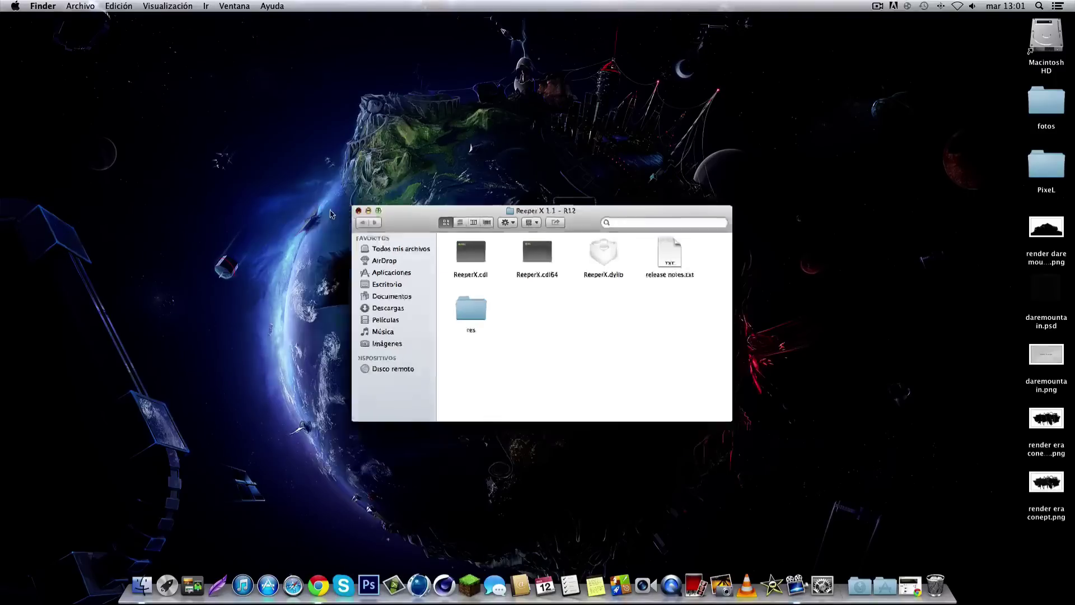
- Reveal the CINEMA 4D R12 folder in Finder from the Dock icon's options
right_click(423, 582)
mouse_move(445, 506)
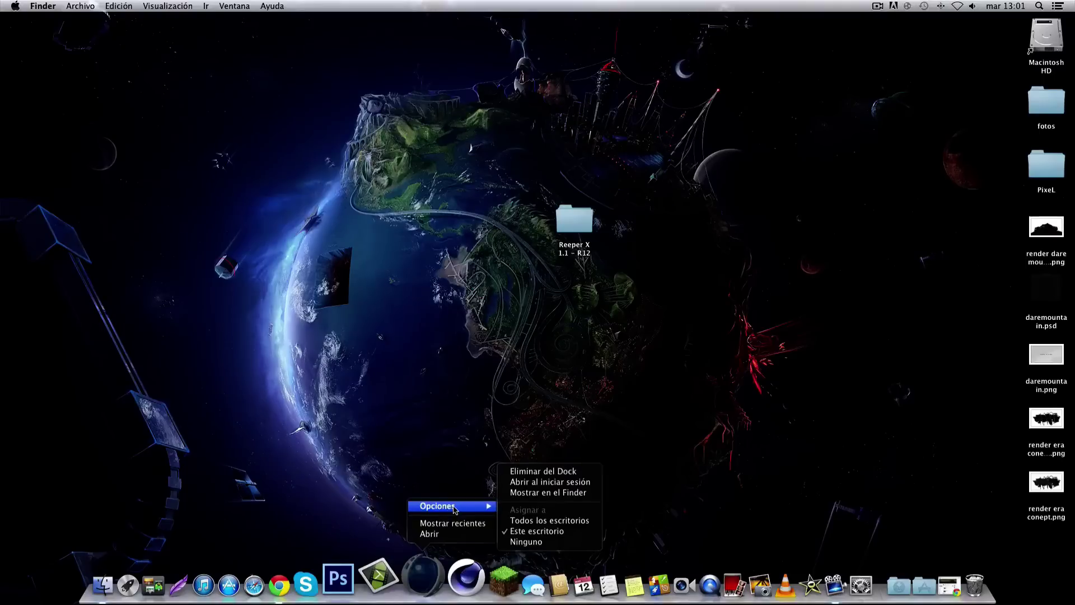
left_click(546, 493)
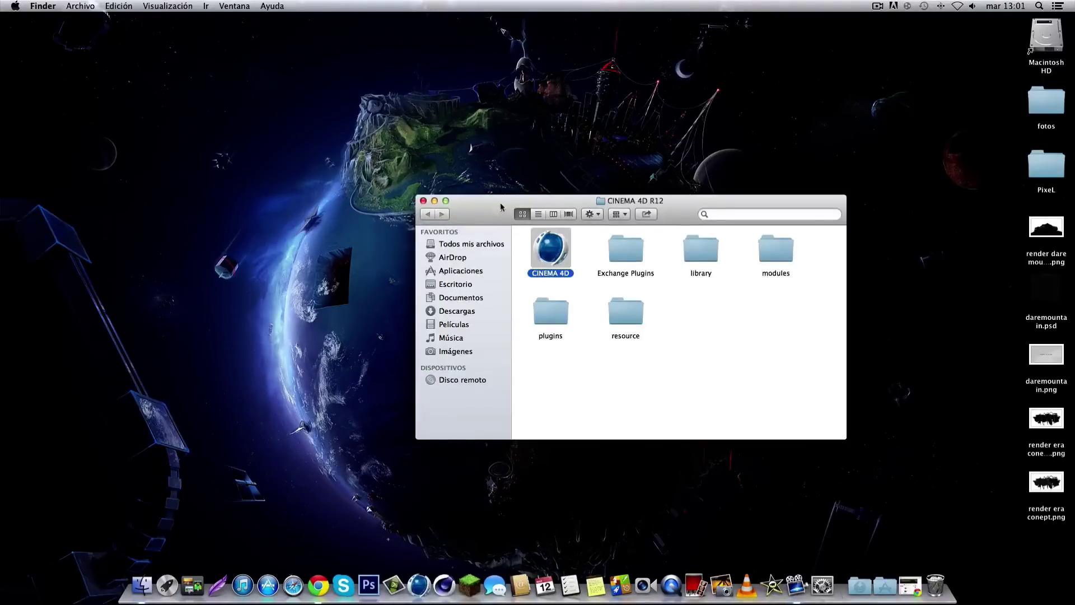
left_click_drag(501, 207, 175, 212)
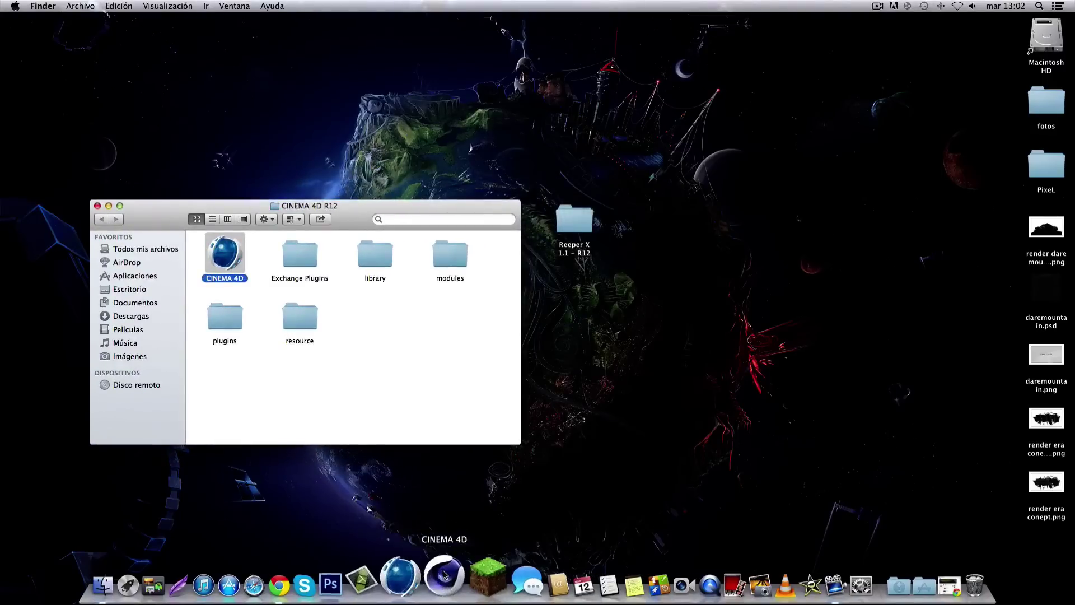
- Reveal the CINEMA 4D R13 folder and stack its window below the R12 window
right_click(444, 574)
mouse_move(471, 506)
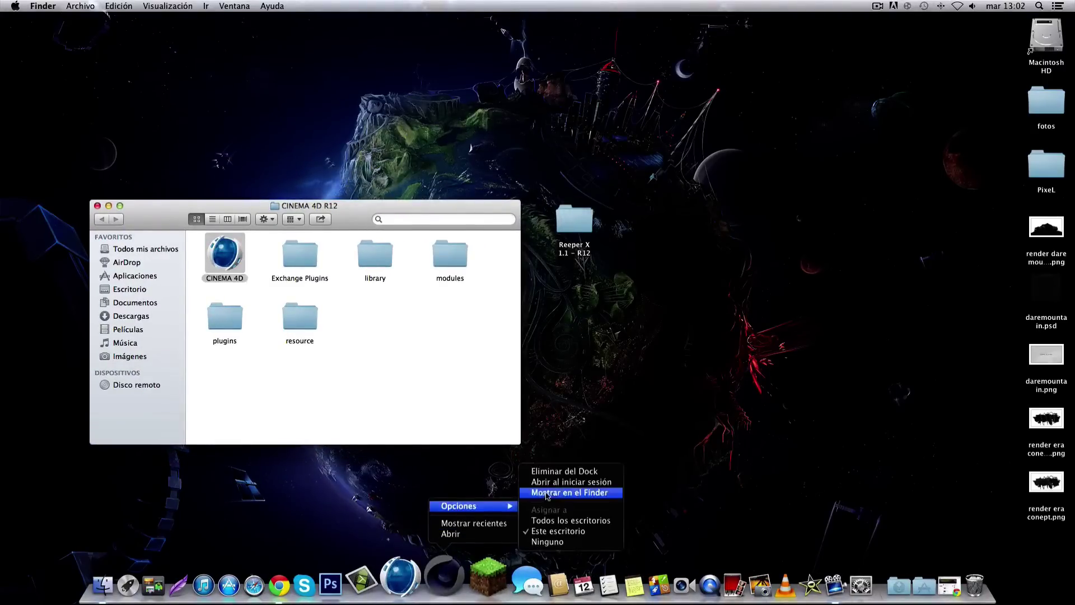
left_click(546, 492)
left_click_drag(164, 215, 117, 97)
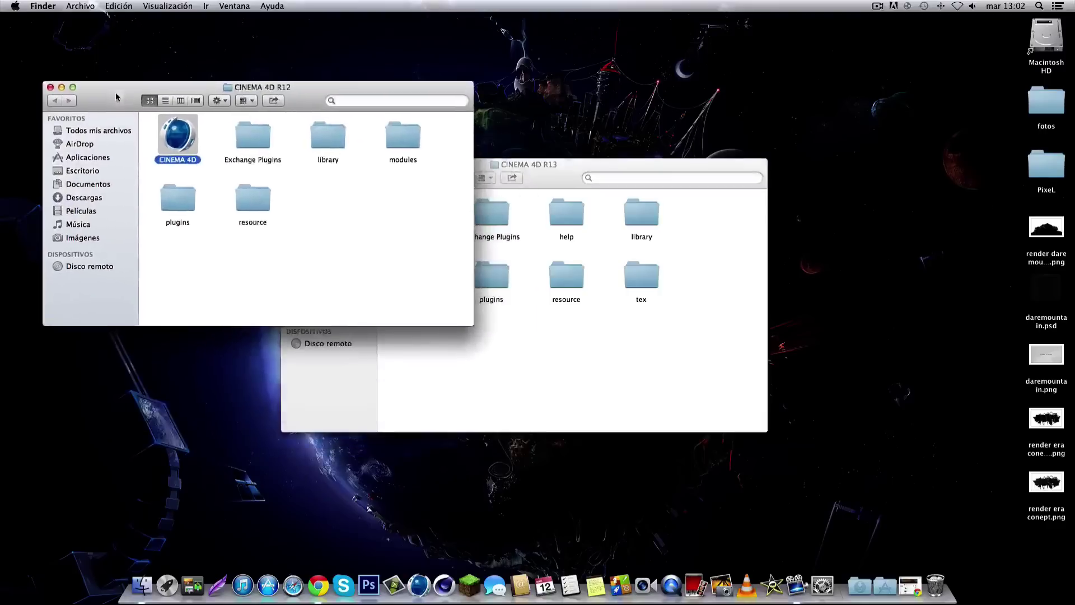
mouse_move(536, 167)
left_mouse_down()
mouse_move(462, 303)
mouse_move(484, 241)
left_mouse_up()
left_click_drag(301, 89, 302, 21)
mouse_move(524, 242)
left_mouse_down()
mouse_move(478, 304)
mouse_move(335, 268)
left_mouse_up()
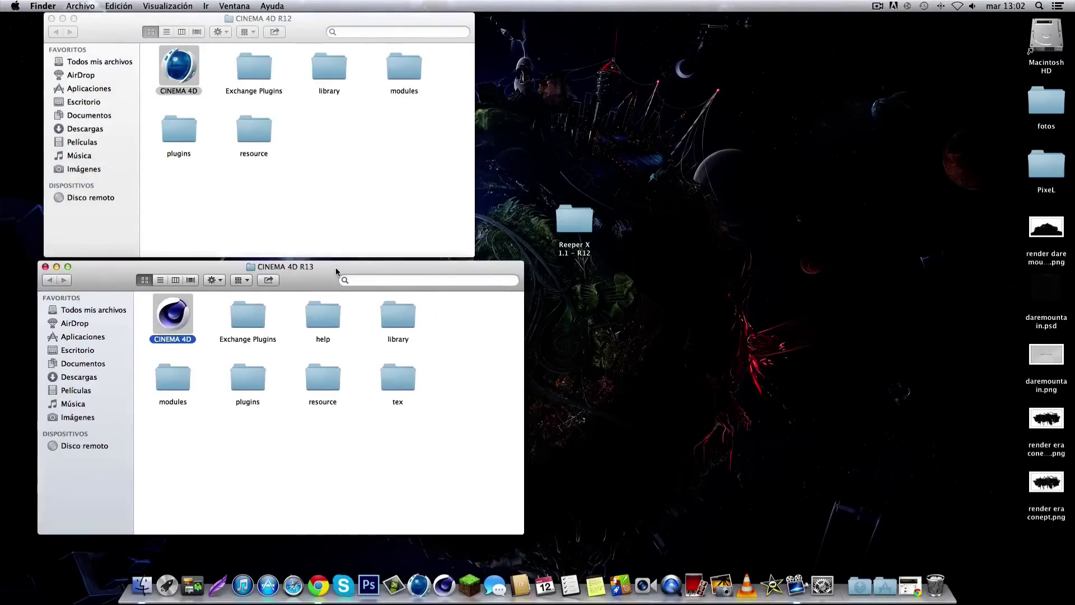
- Open the plugins folder inside the CINEMA 4D R12 window
left_click(358, 196)
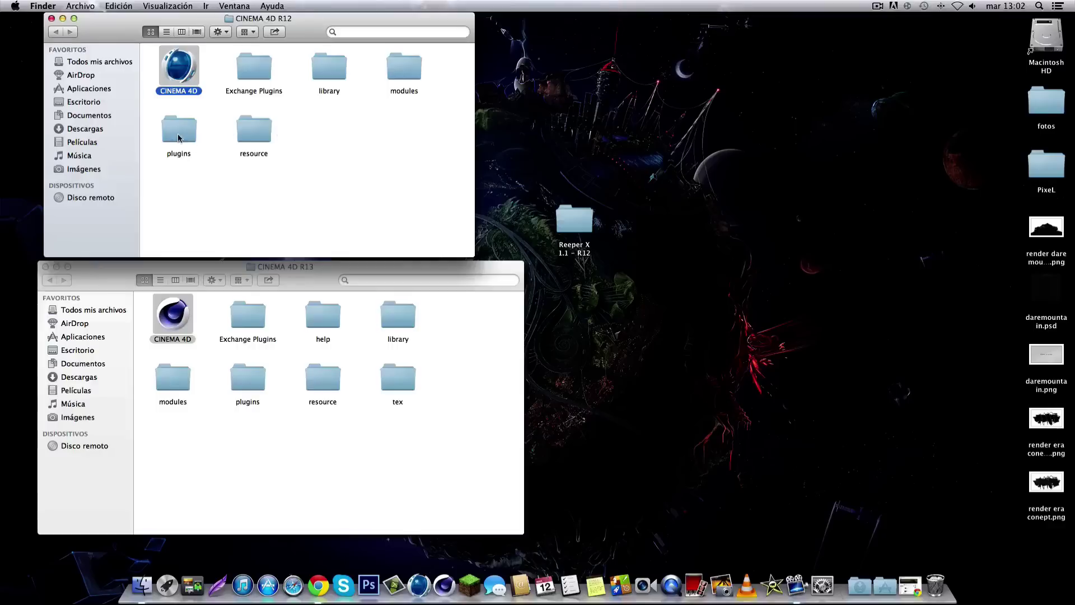
left_click(180, 138)
left_click(258, 381)
left_click(214, 226)
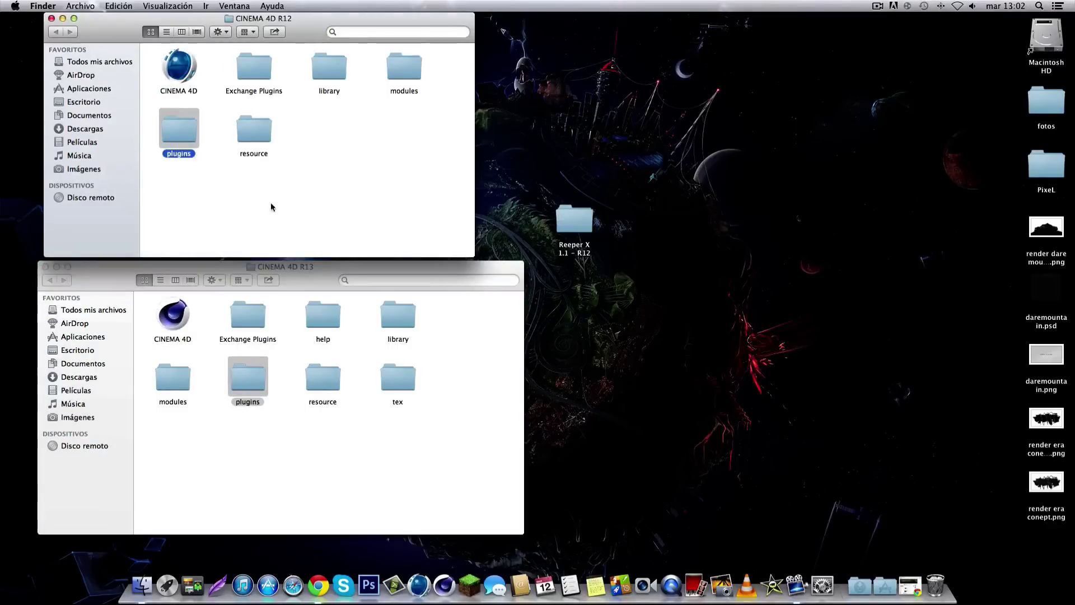
double_click(185, 130)
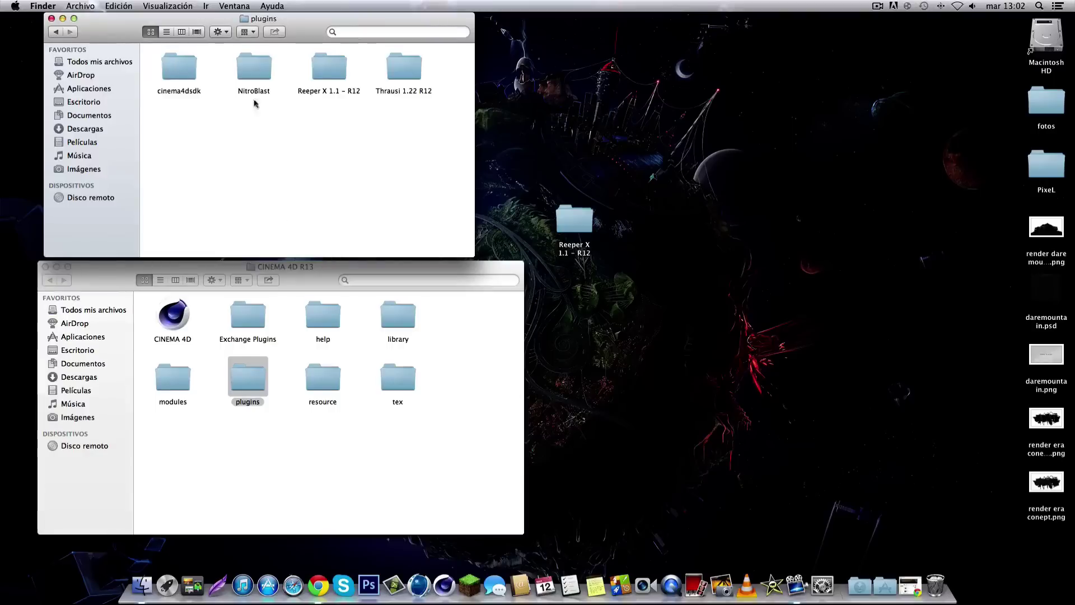
- Copy the Reeper X 1.1 - R12 folder from the desktop into the R12 plugins folder
left_click_drag(574, 221, 359, 87)
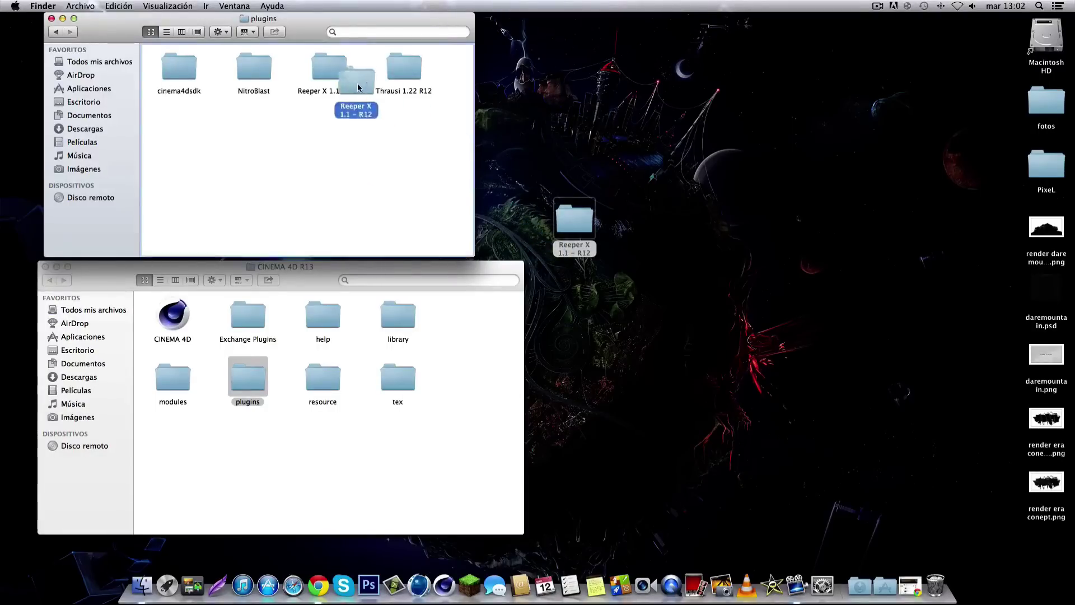
left_click_drag(359, 87, 457, 187)
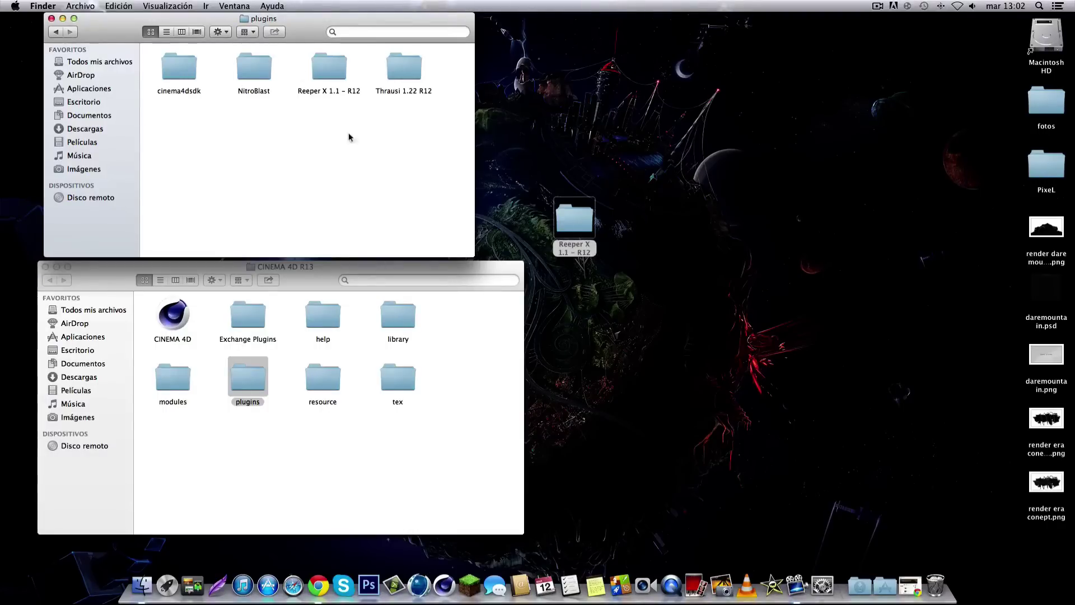
left_click(348, 463)
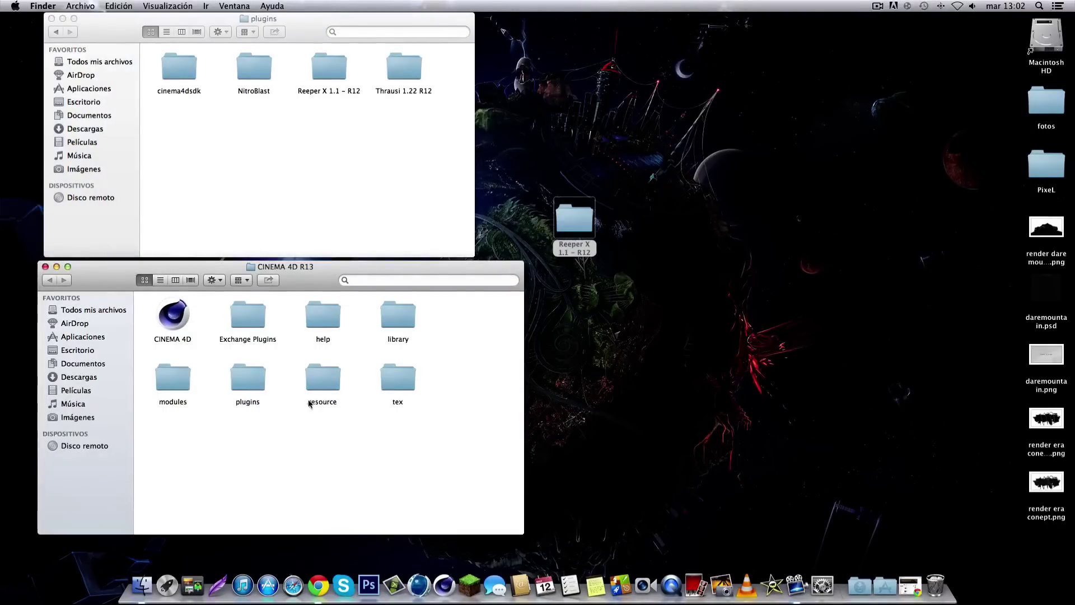
- Move Reeper X 1.1 - R12 into the R13 plugins folder, authenticating with the account password
double_click(252, 383)
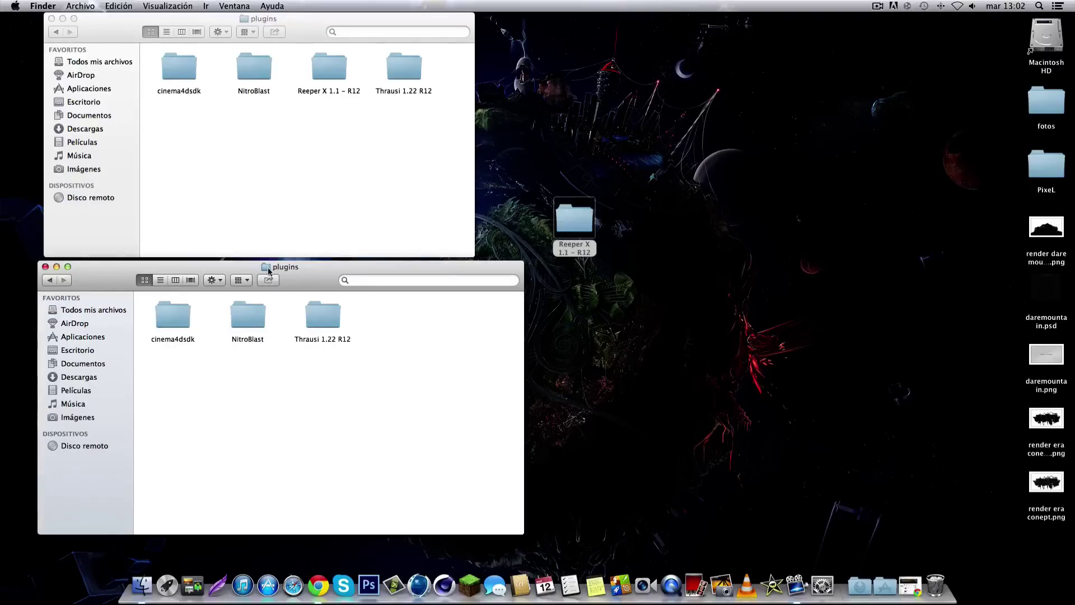
left_click_drag(574, 221, 403, 327)
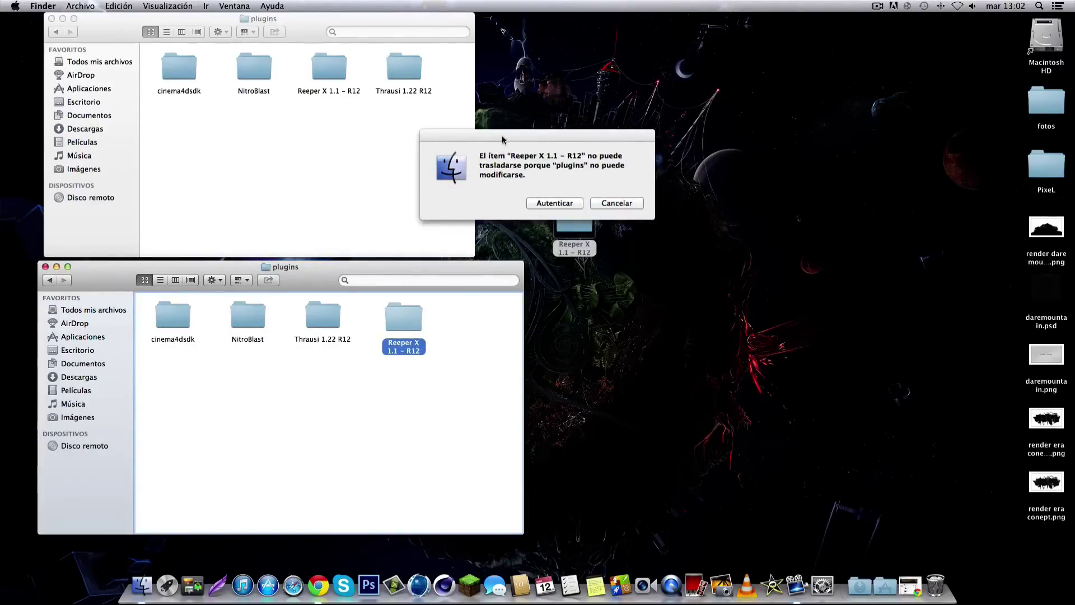
left_click_drag(503, 140, 513, 140)
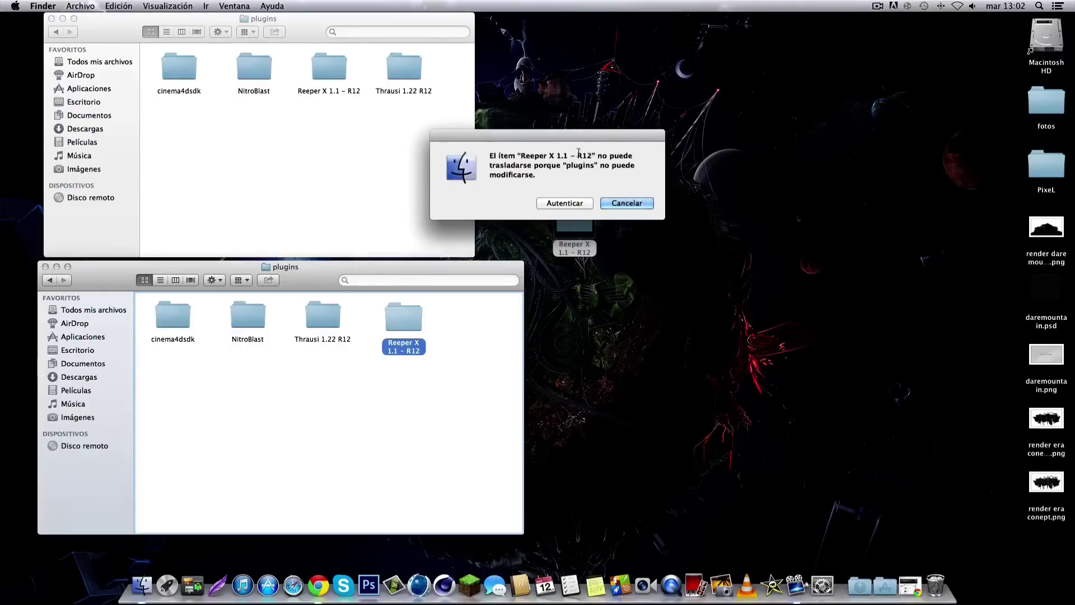
left_click(563, 204)
type("a")
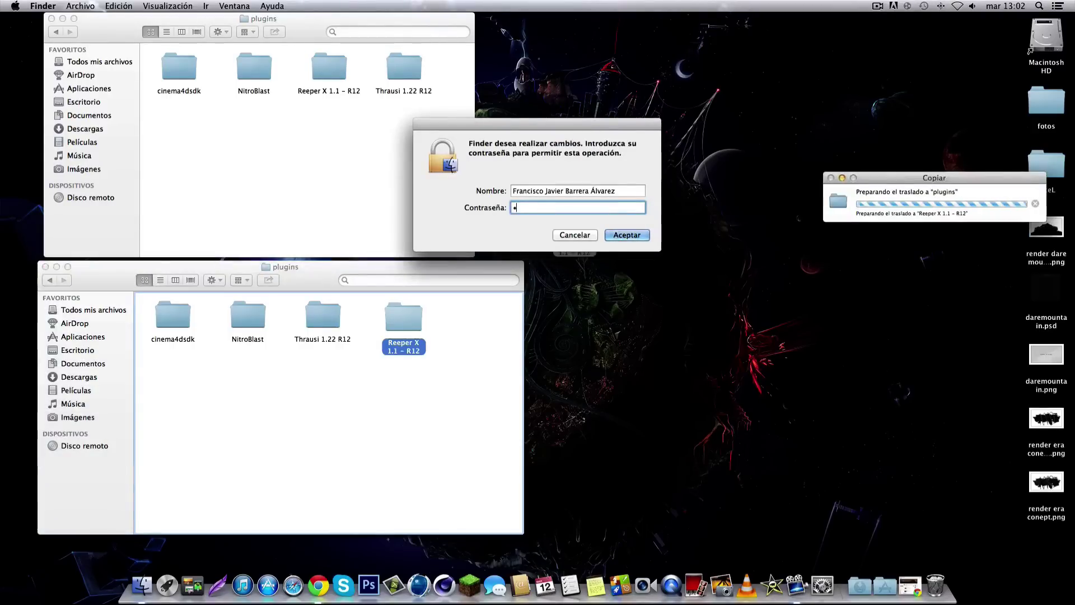
type("•••••••••")
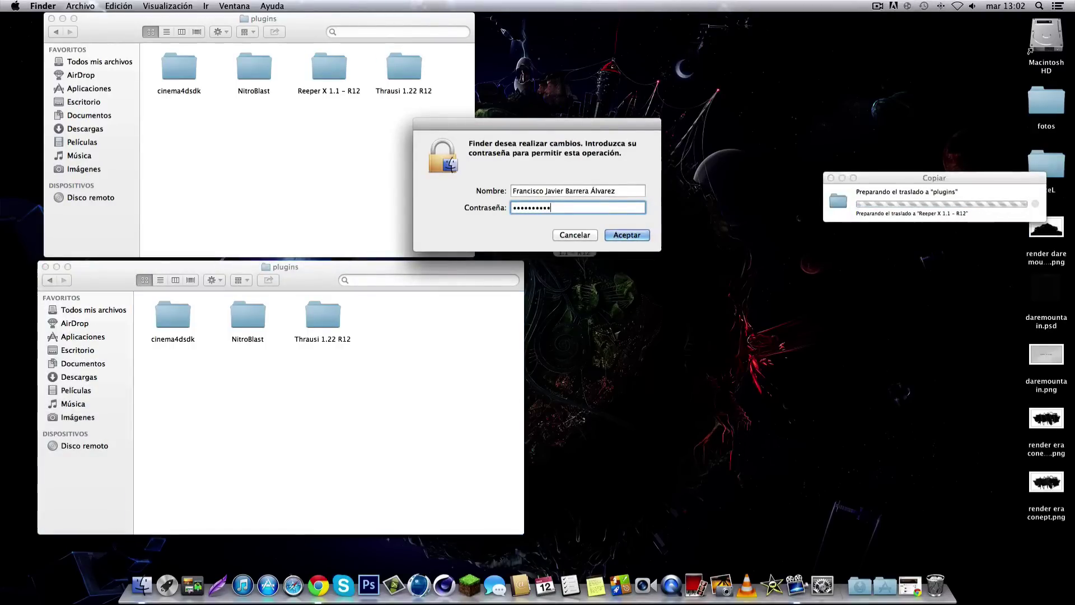
key("Return")
left_click(359, 370)
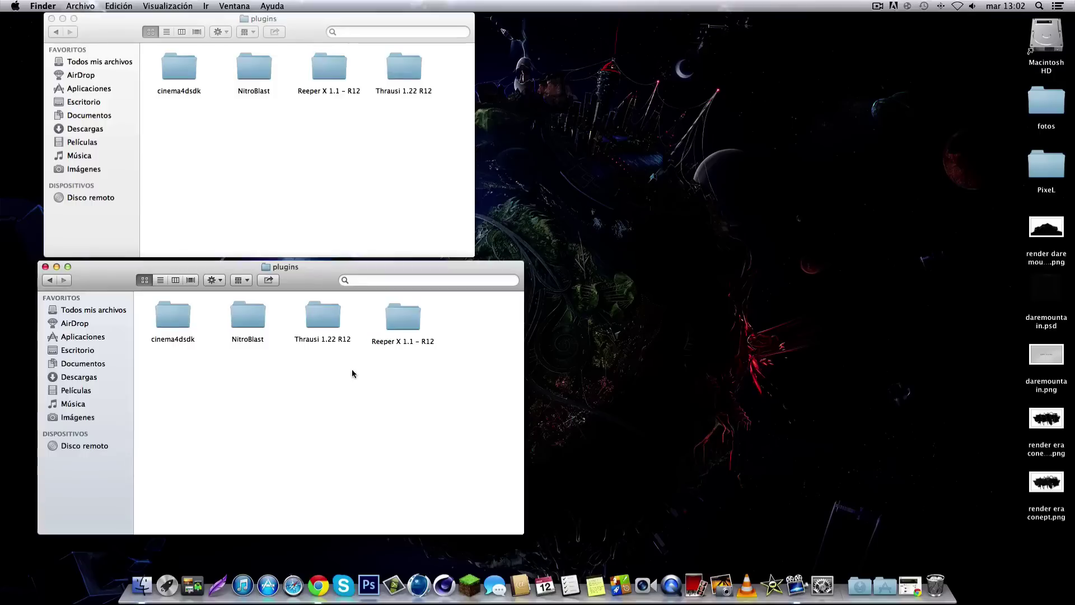
right_click(357, 367)
- Align the folder icons, close both plugins windows, and launch Cinema 4D from the Dock
left_click(376, 436)
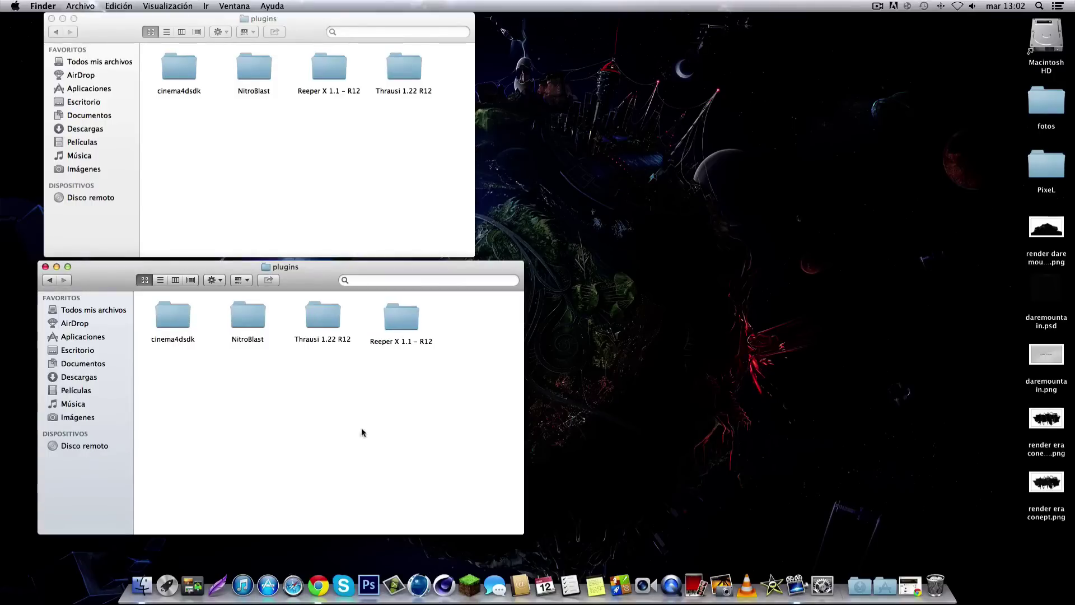
left_click(45, 266)
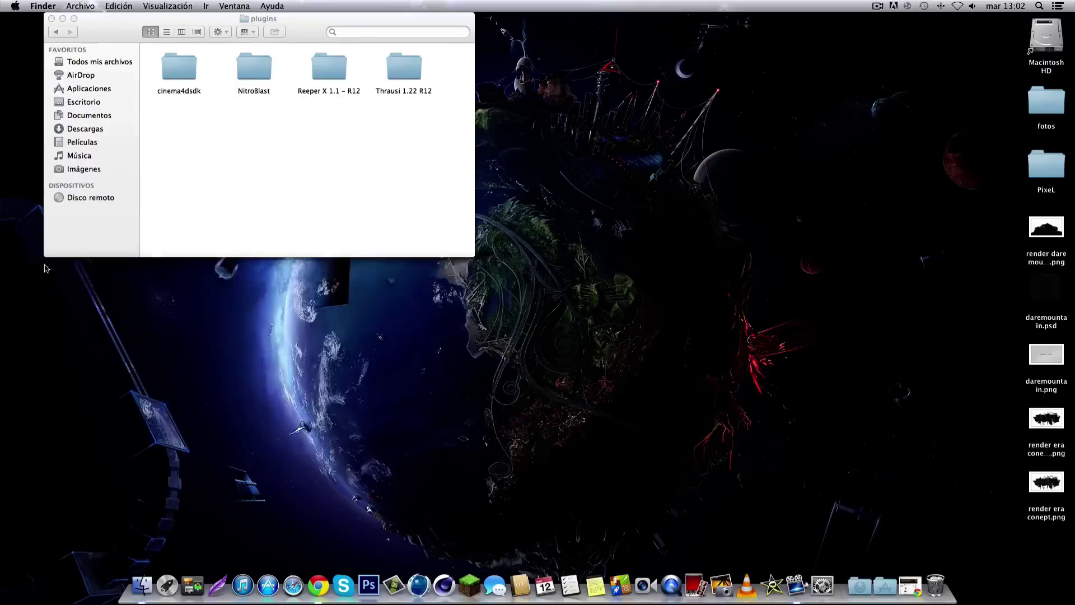
left_click(51, 18)
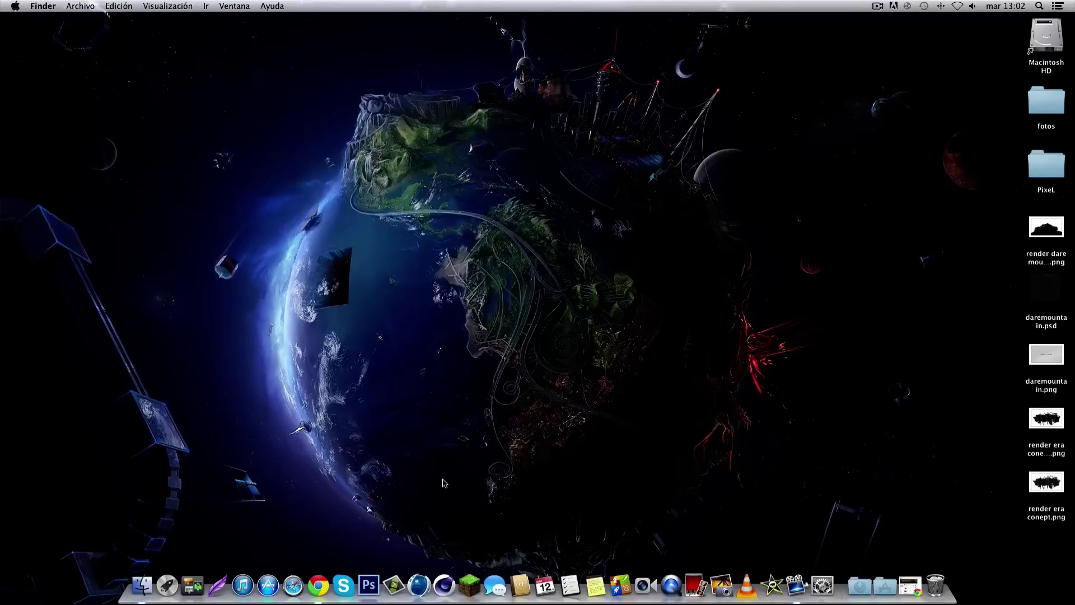
left_click(444, 585)
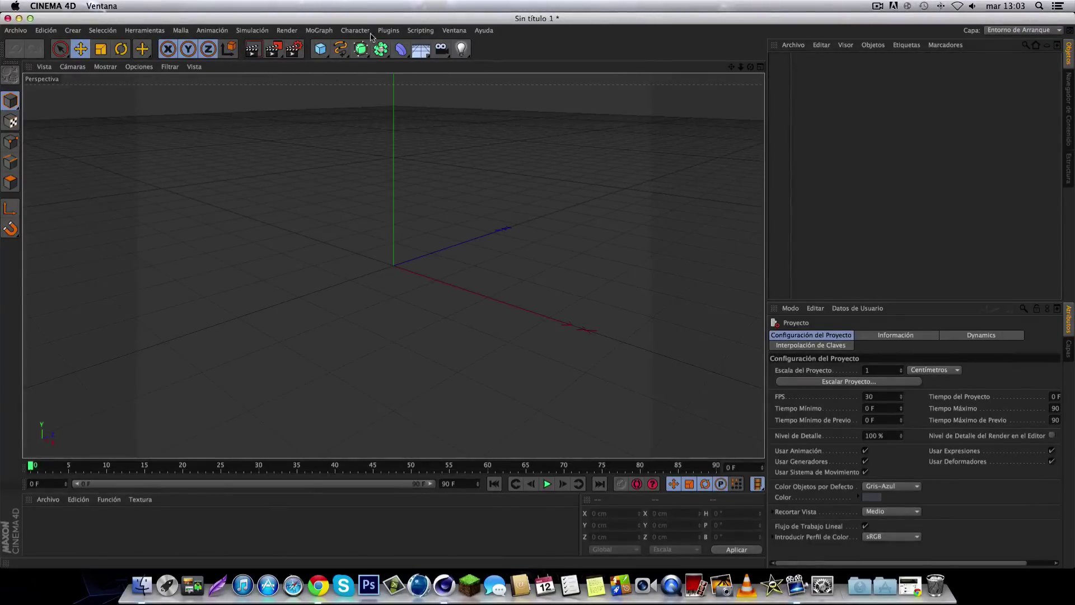
- Create a Reeper X object from the Plugins menu and select it
left_click(388, 30)
left_click(403, 86)
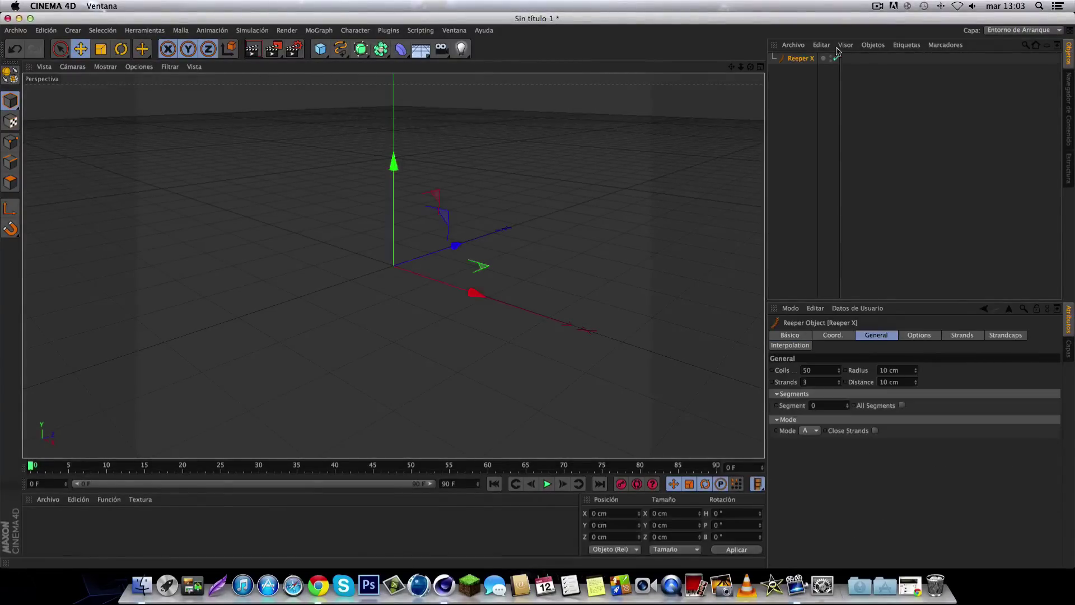
left_click(803, 88)
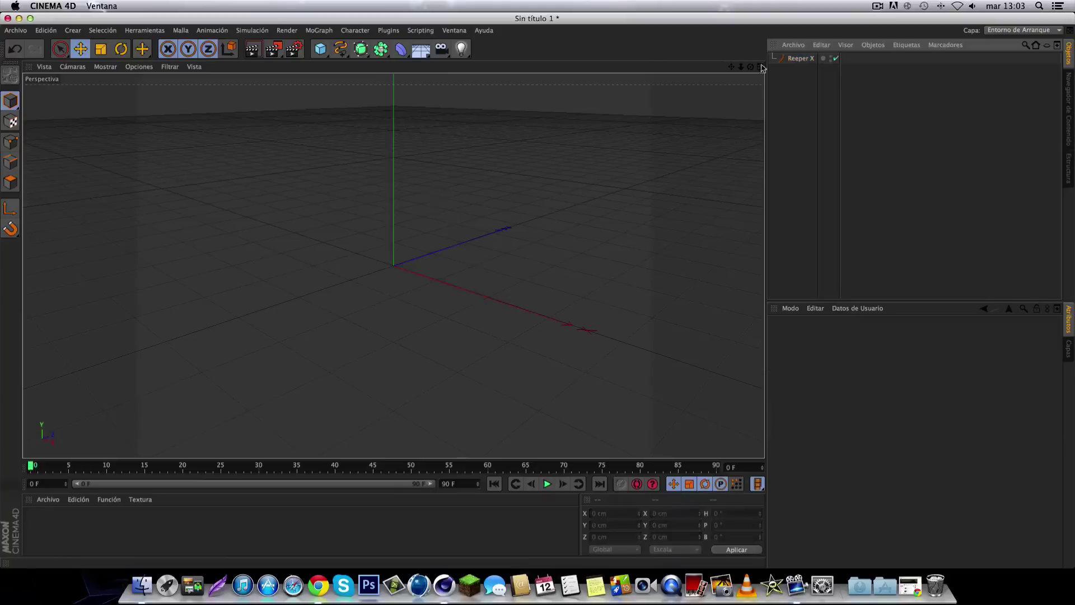
left_click(795, 60)
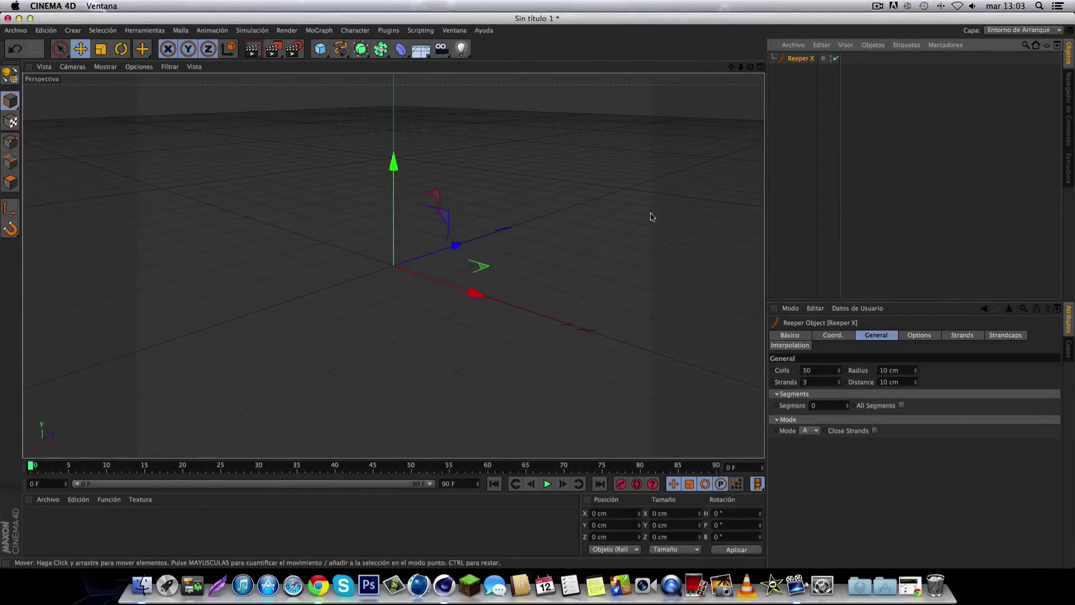
- Set the Reeper X Mode to B and add a HyperNURBS object
left_click(815, 430)
left_click(809, 445)
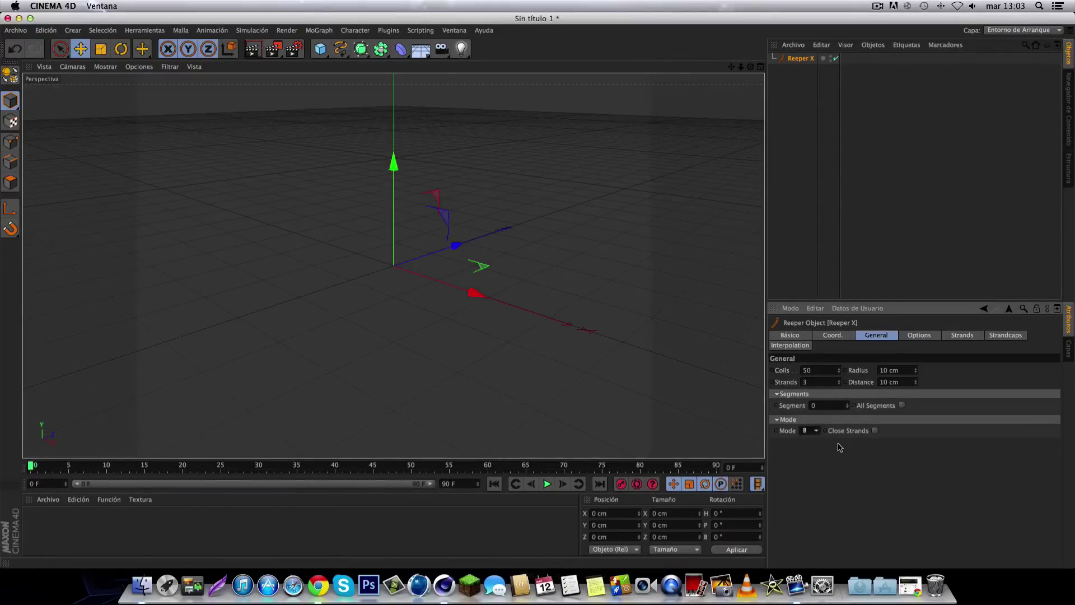
left_click(798, 170)
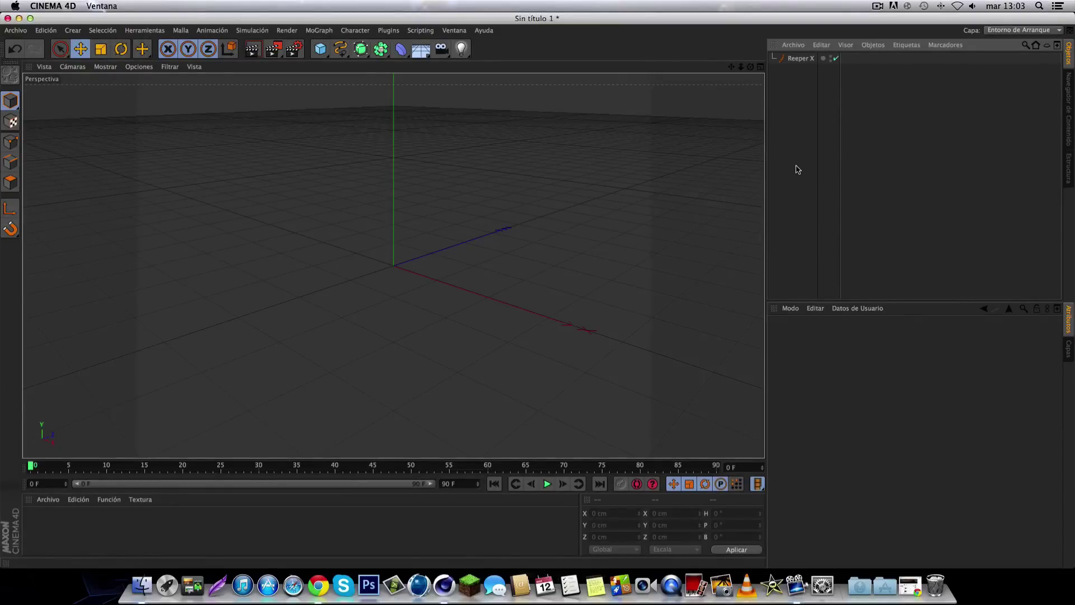
left_click(800, 59)
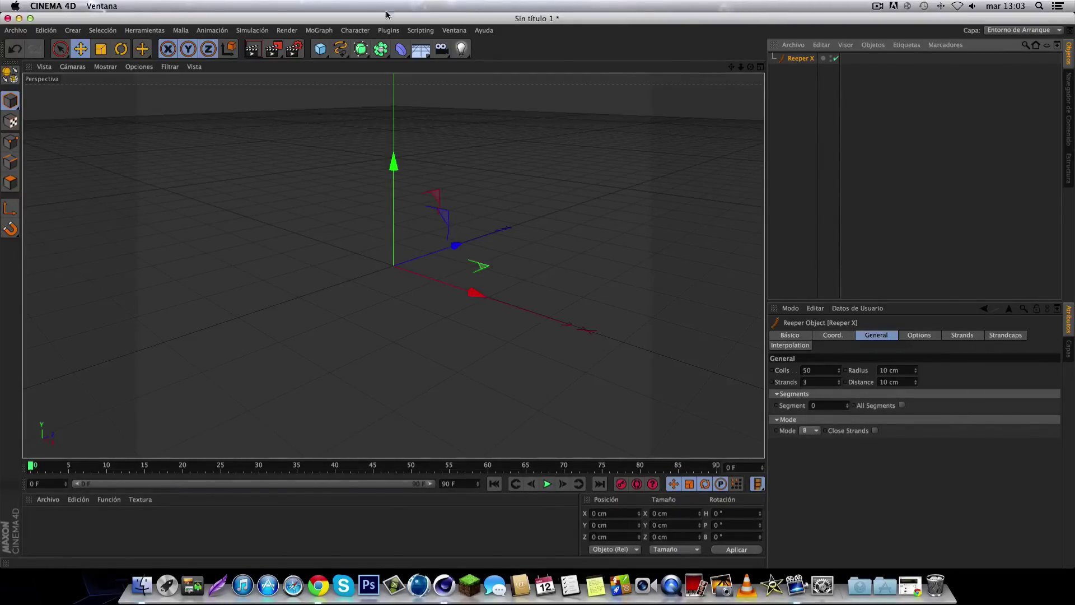
left_click(361, 49)
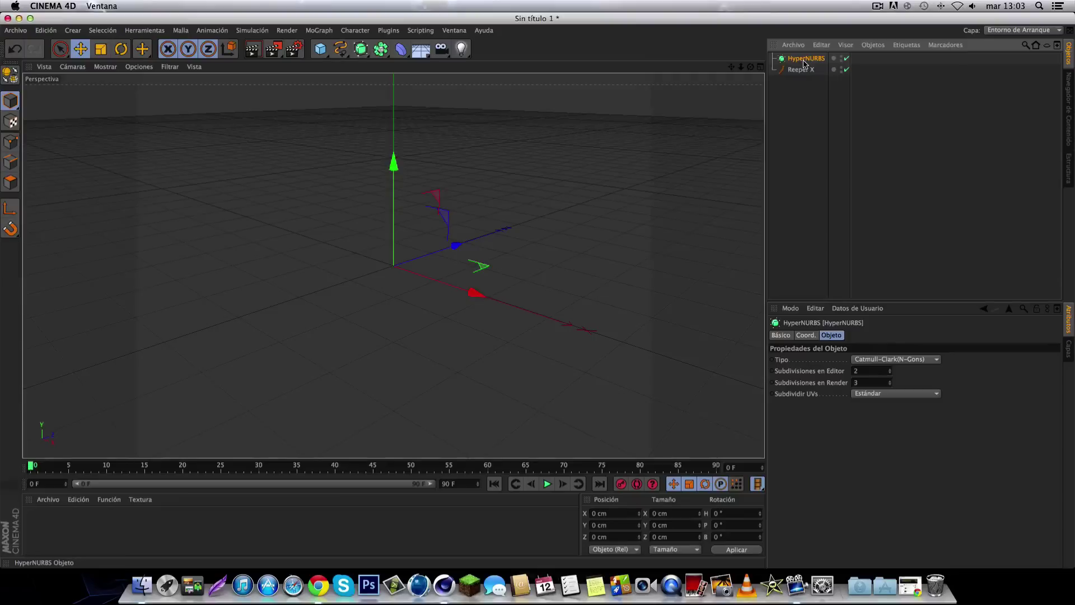
- Delete the HyperNURBS object, leaving only Reeper X in the Object Manager
key("Delete")
left_click_drag(361, 49, 385, 81)
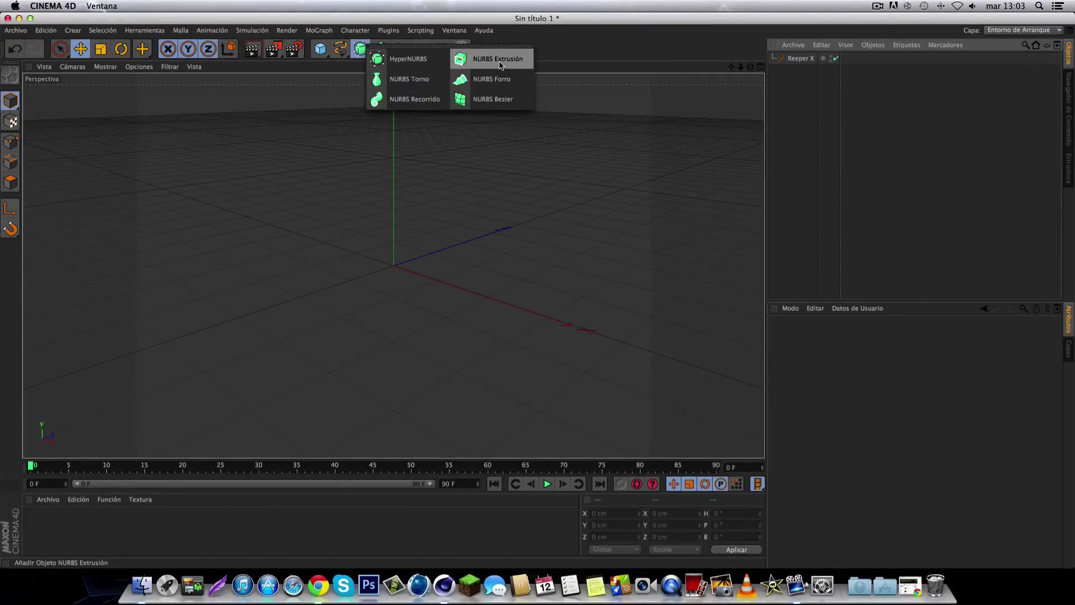
left_click(812, 104)
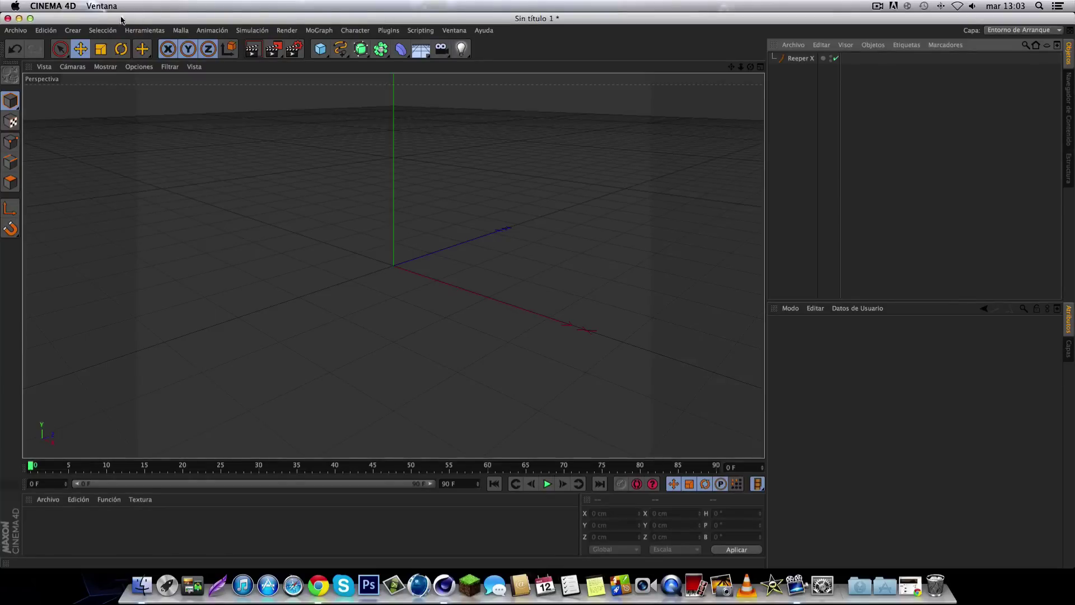
left_click(798, 60)
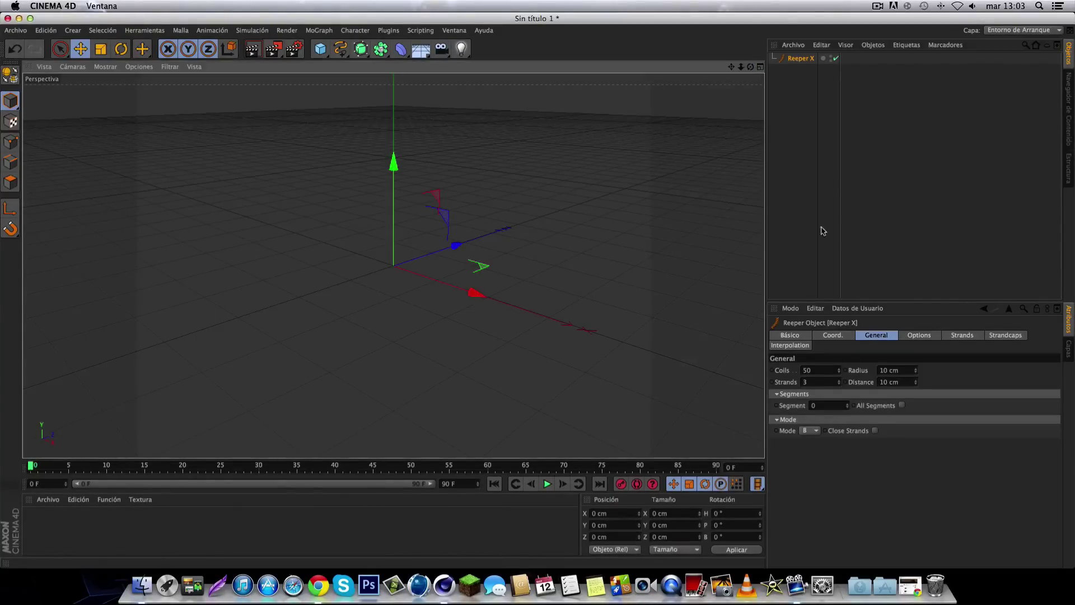
left_click(789, 185)
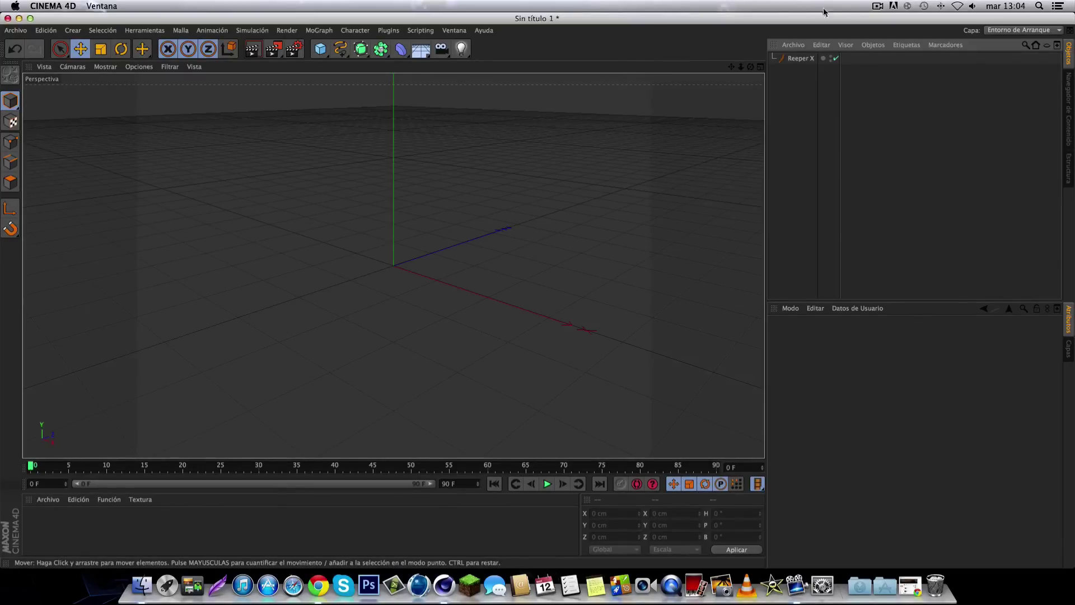
left_click(877, 7)
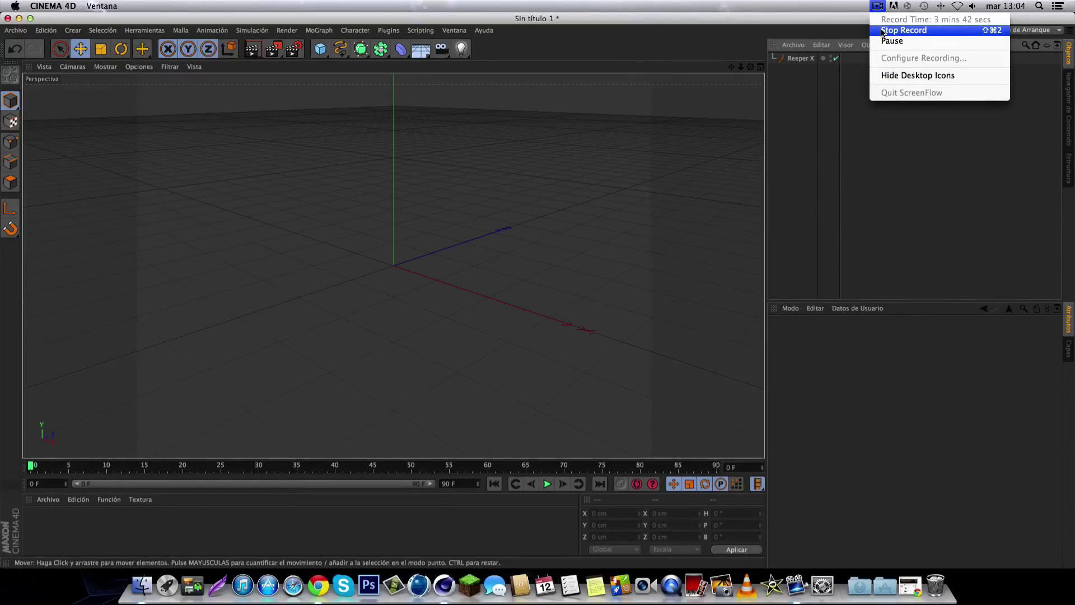
left_click(882, 31)
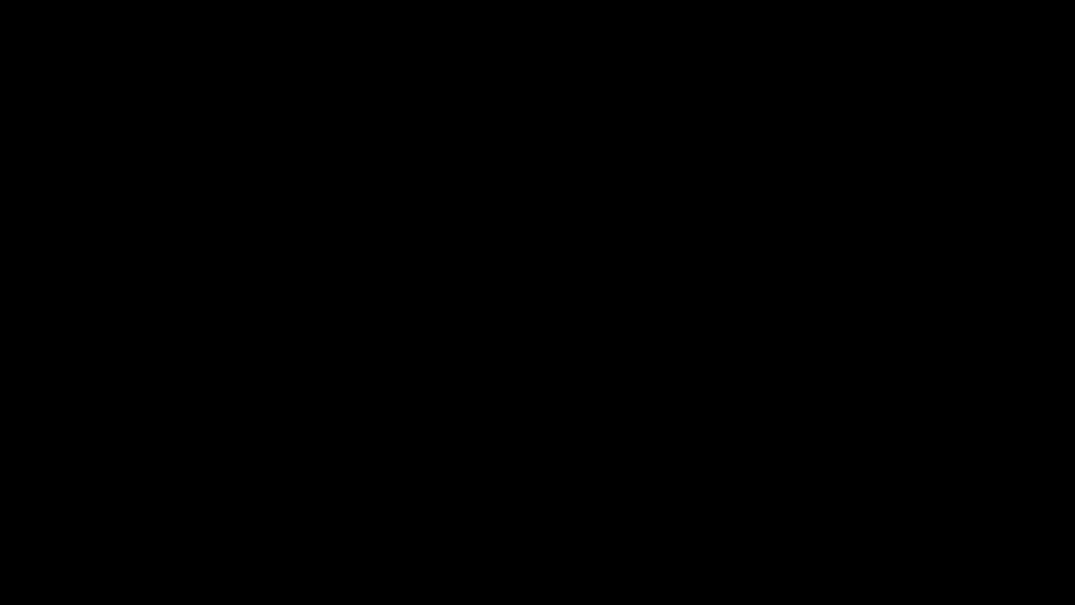